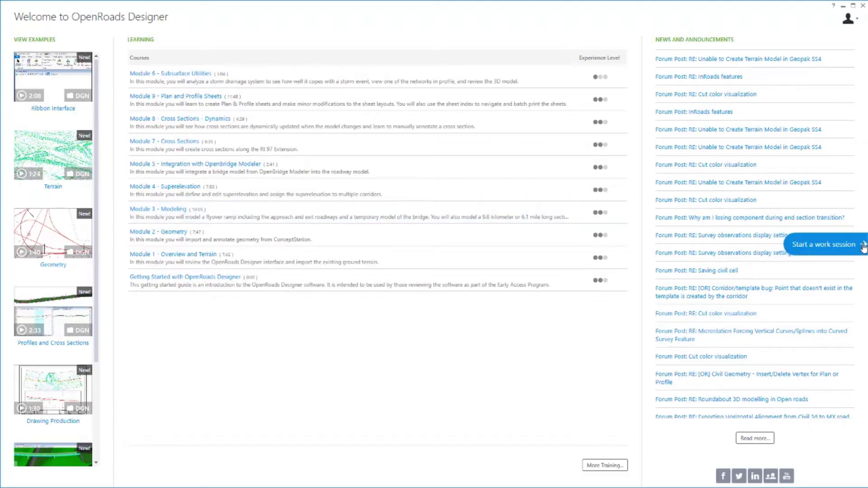
Start a work session in the Metric Standards WorkSpace and create a WorkSet named Project 1
left_click(864, 247)
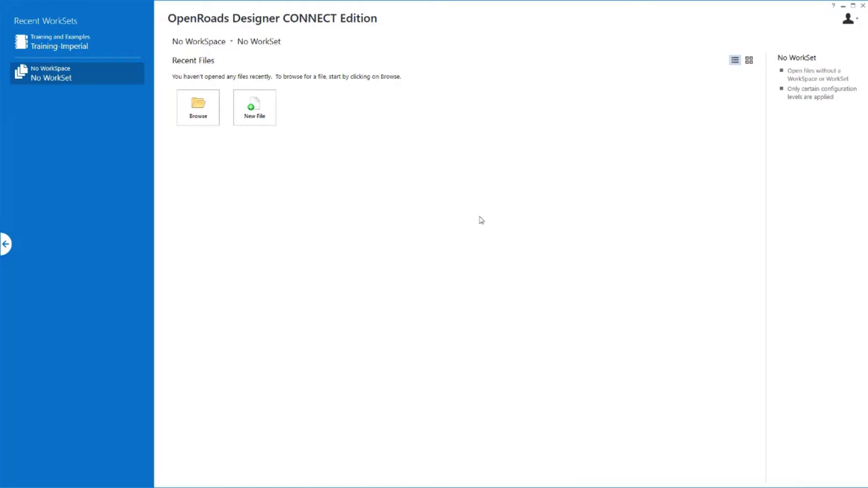
left_click(234, 47)
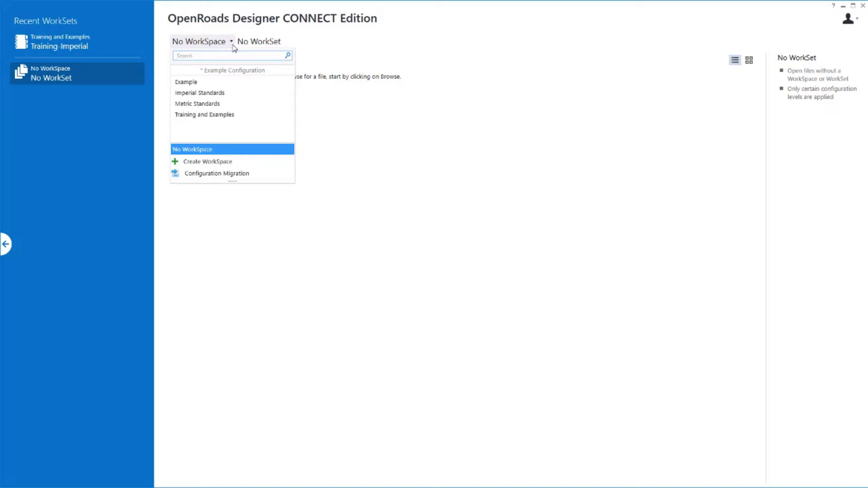
left_click(200, 105)
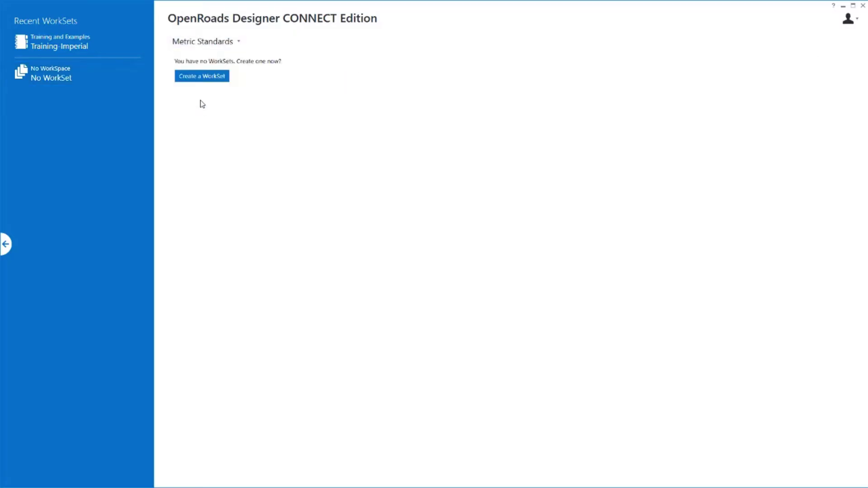
left_click(204, 77)
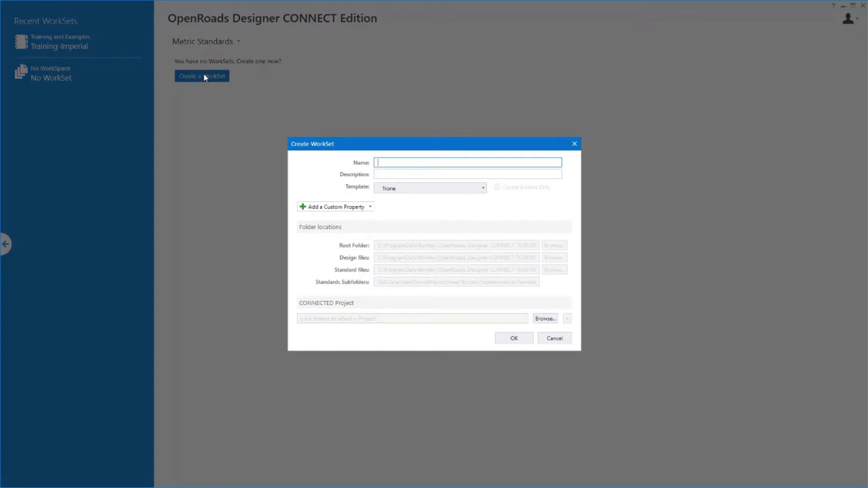
type("Project 1")
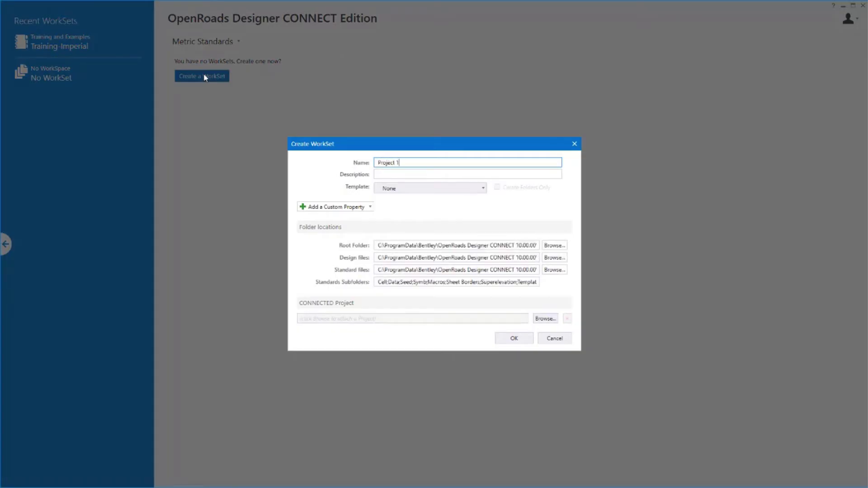
key("Return")
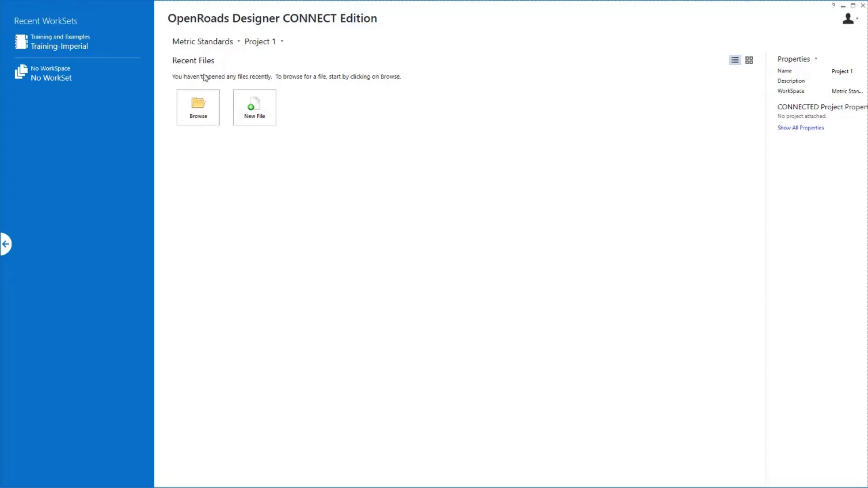
Create a second WorkSet named Project 2 in the Metric Standards WorkSpace
left_click(263, 42)
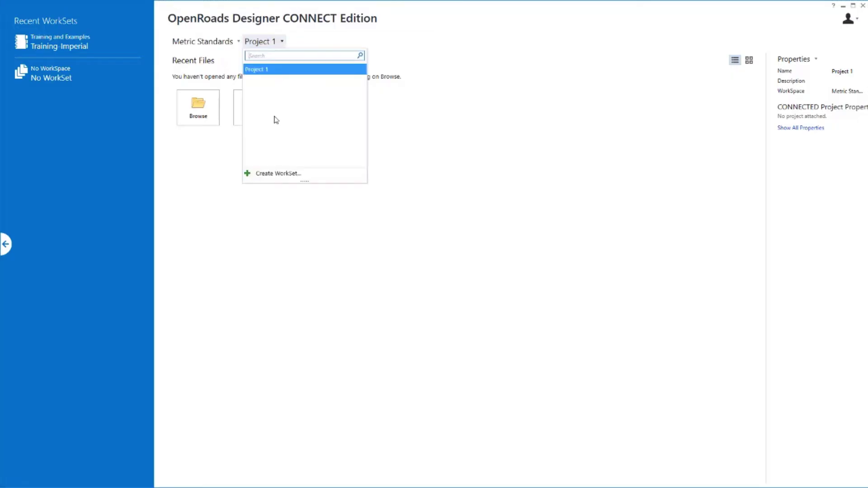
left_click(265, 174)
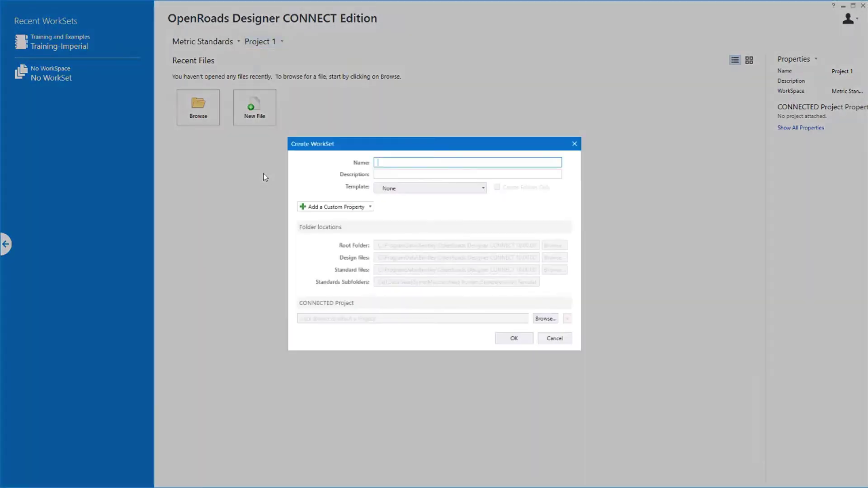
type("Project 2")
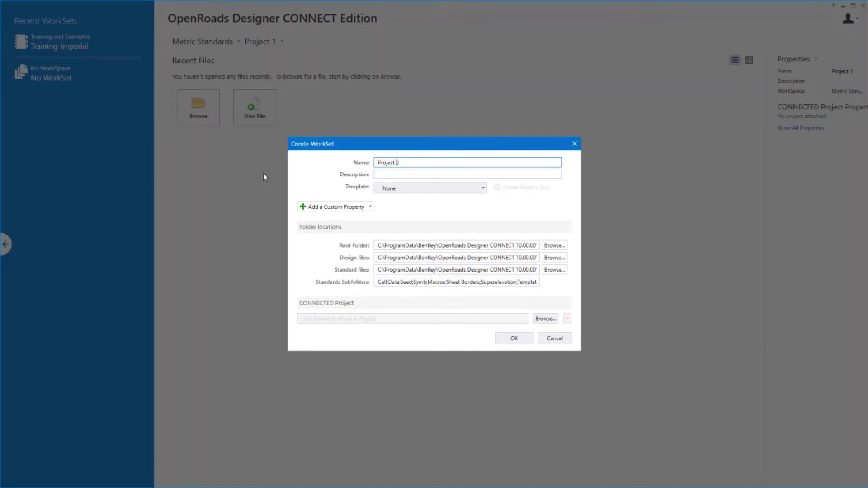
key("Return")
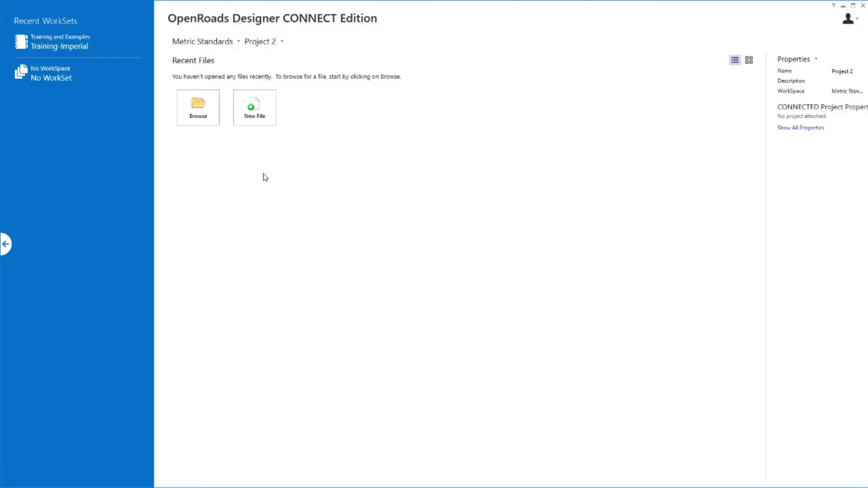
Switch to the Training and Examples WorkSpace and its Integrated Highway Lifecycle WorkSet
left_click(259, 45)
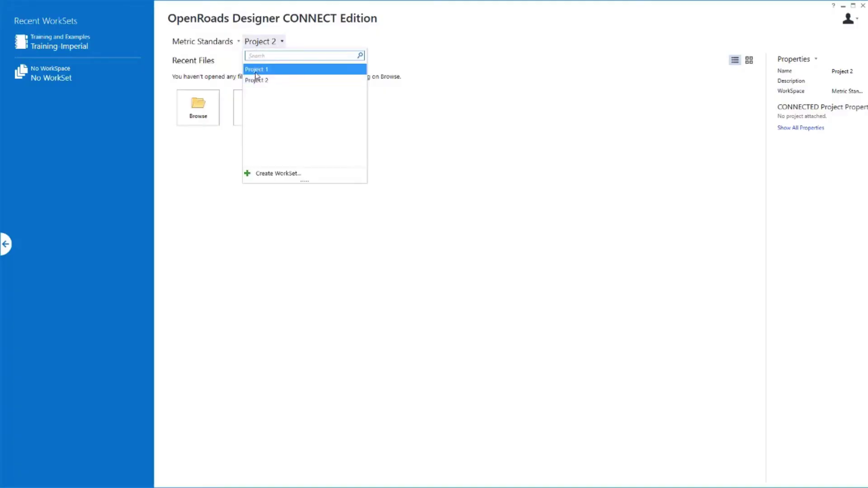
left_click(212, 41)
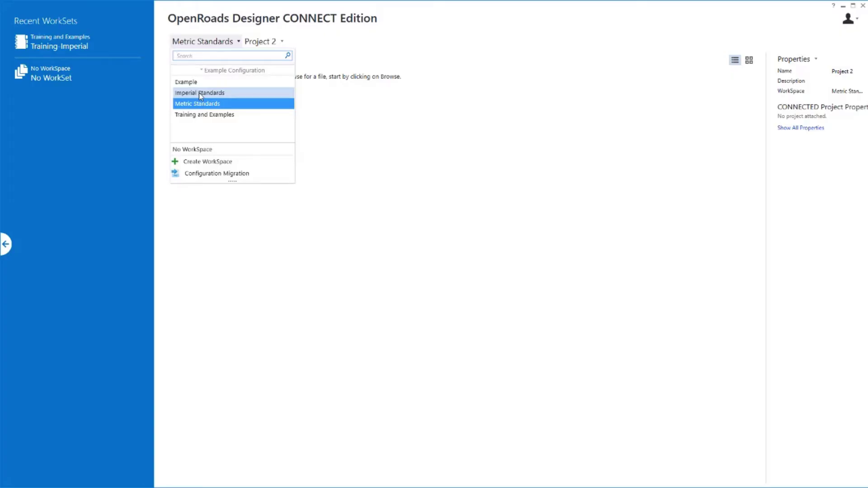
left_click(204, 114)
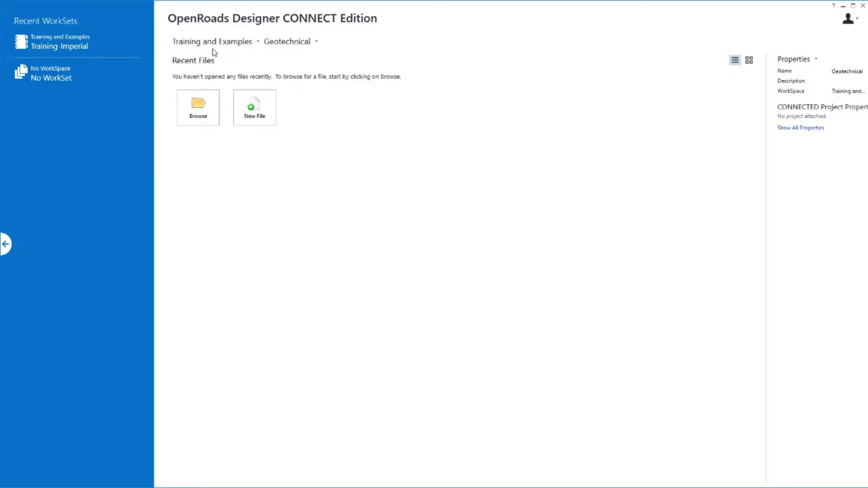
left_click(298, 43)
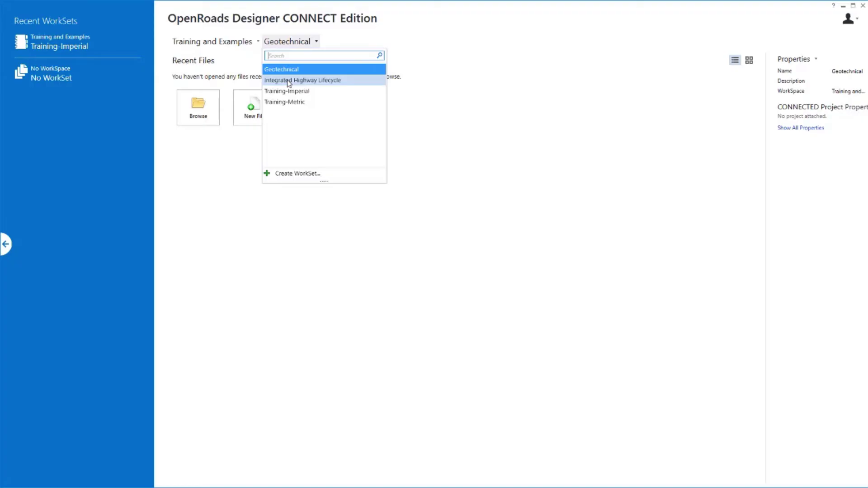
left_click(288, 82)
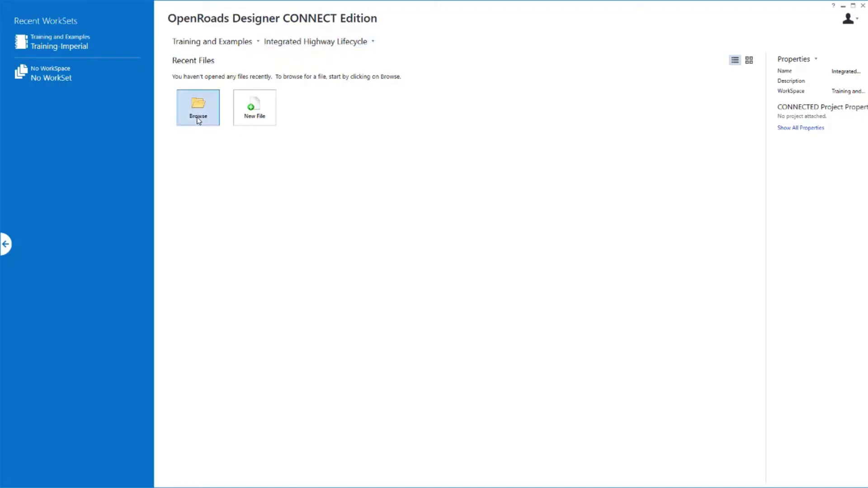
Begin a new DGN file in the Module 1 (Overview and Terrain) folder, using Seed3D-IHL.dgn as the seed file
left_click(259, 105)
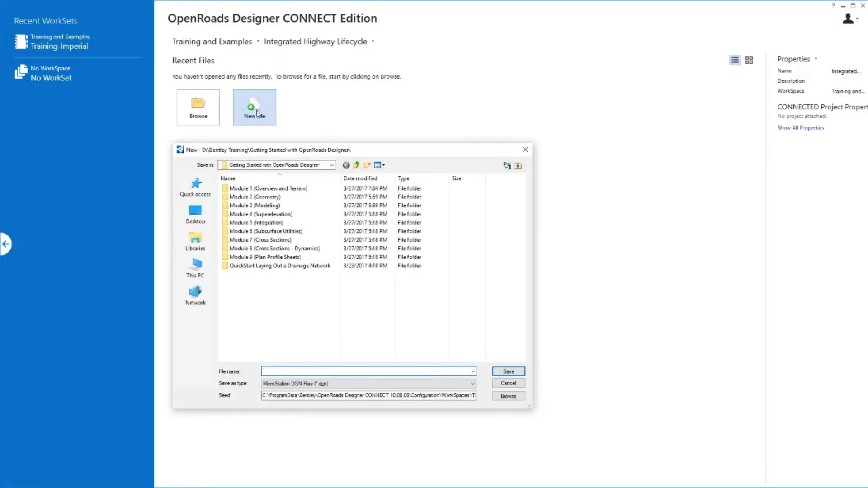
double_click(261, 189)
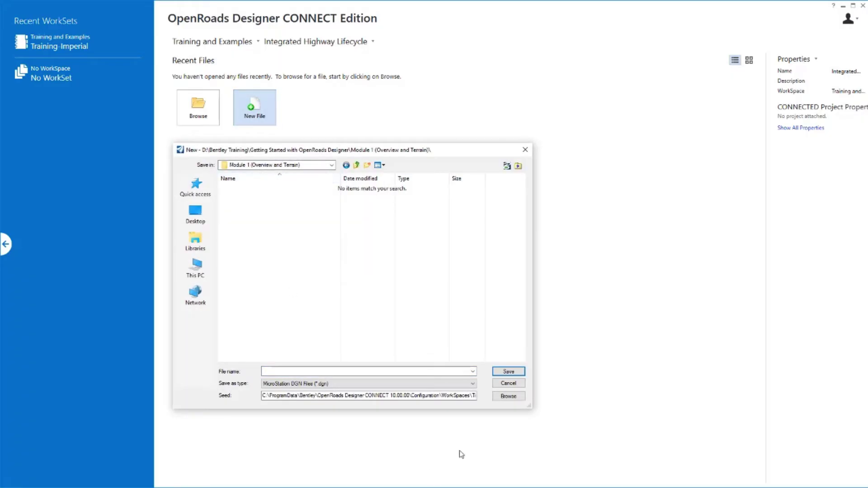
left_click_drag(372, 397, 467, 403)
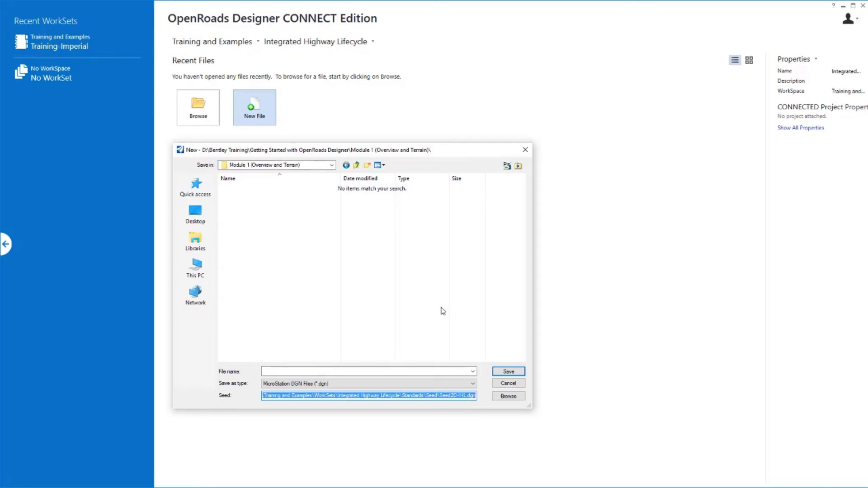
left_click(455, 398)
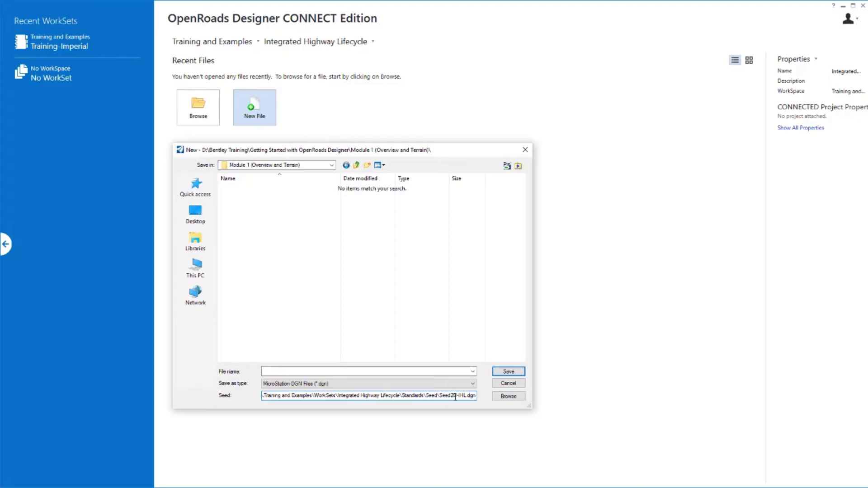
left_click(499, 398)
left_click(174, 72)
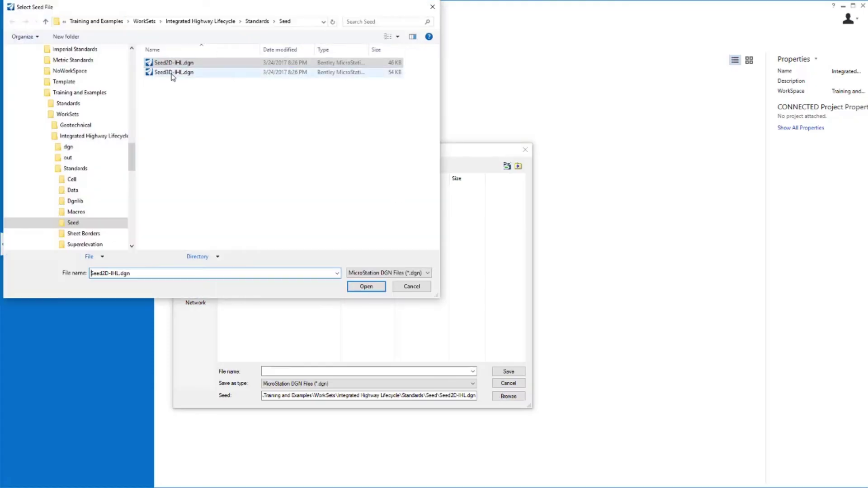
left_click(366, 288)
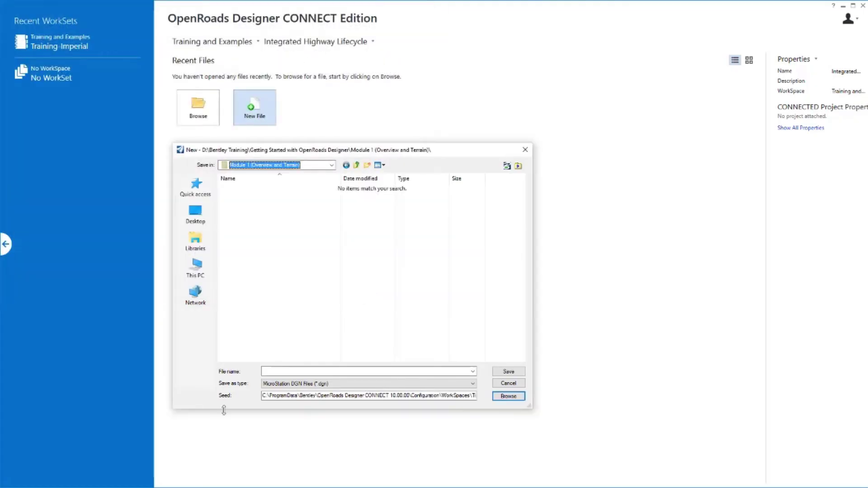
Name the new design file Terrain3D and save it to open the drawing
left_click(279, 371)
type("TerrainRD")
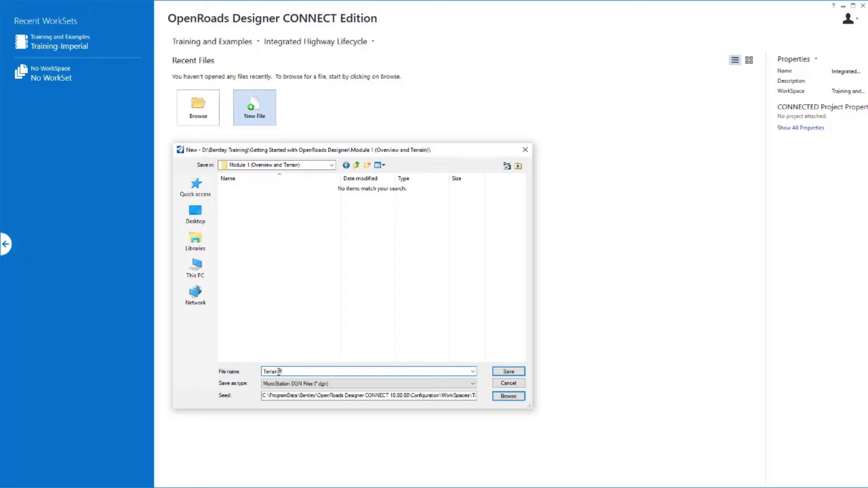
key("BackSpace")
key("BackSpace")
type("3D")
key("Return")
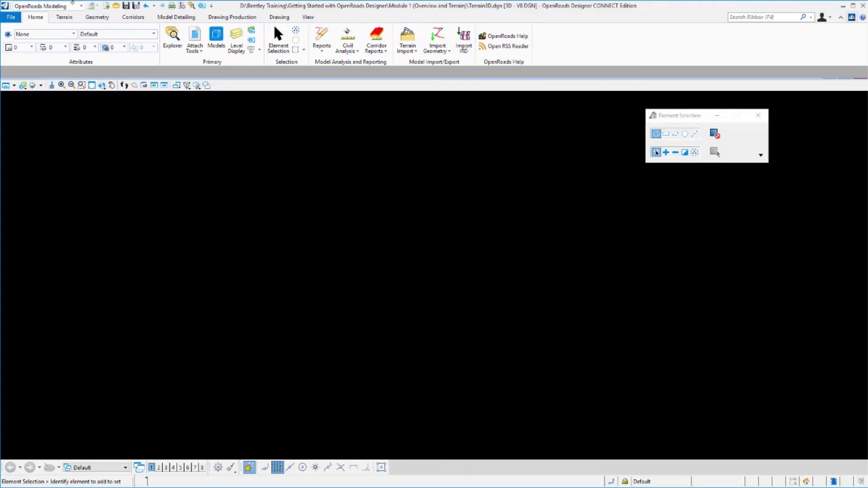
Examine the available workflows, choose OpenRoads Modeling, and review its Terrain, Geometry, Corridors and Home tool sets
left_click(80, 6)
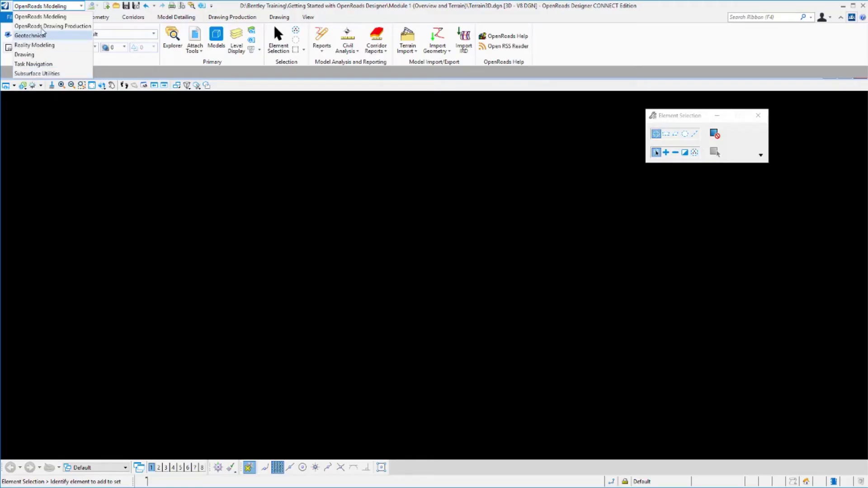
left_click(44, 18)
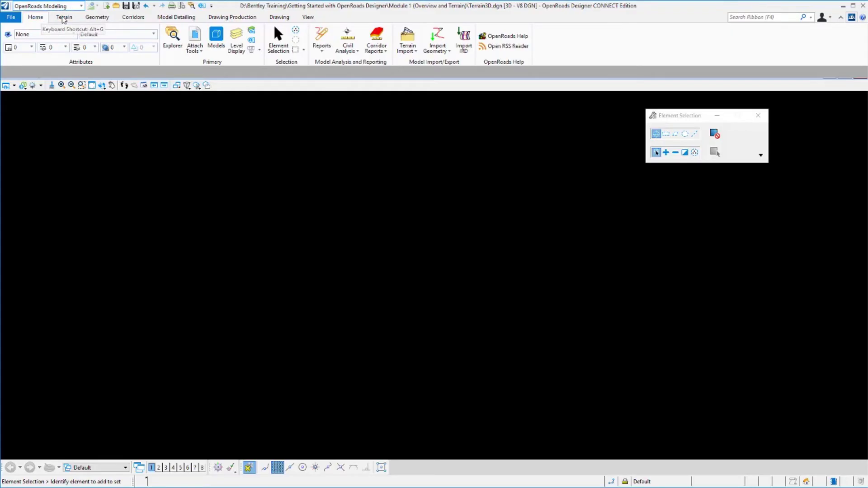
left_click(64, 18)
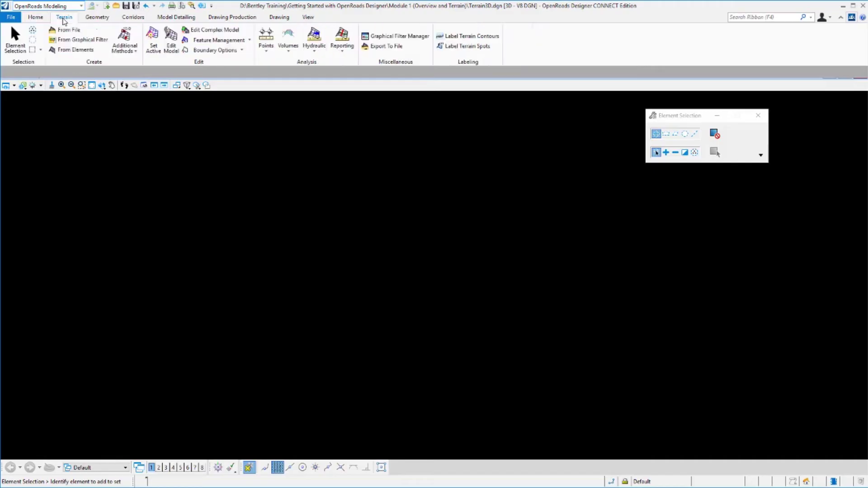
left_click(96, 18)
left_click(133, 17)
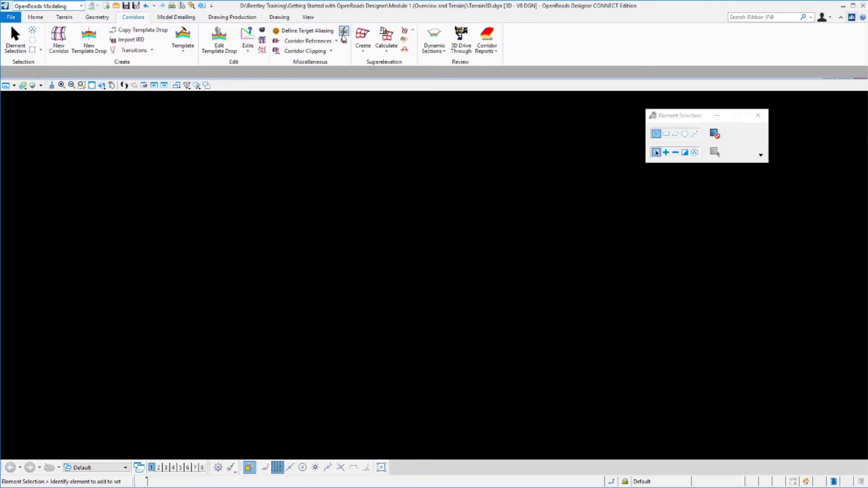
left_click(64, 18)
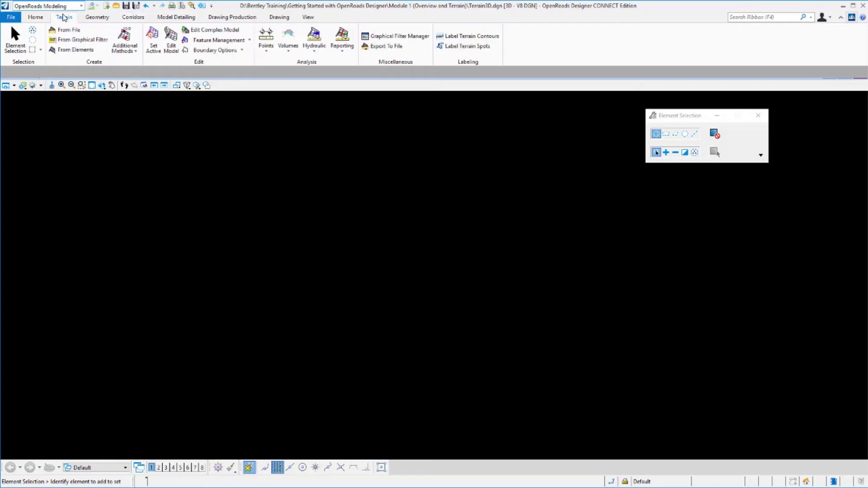
left_click(36, 18)
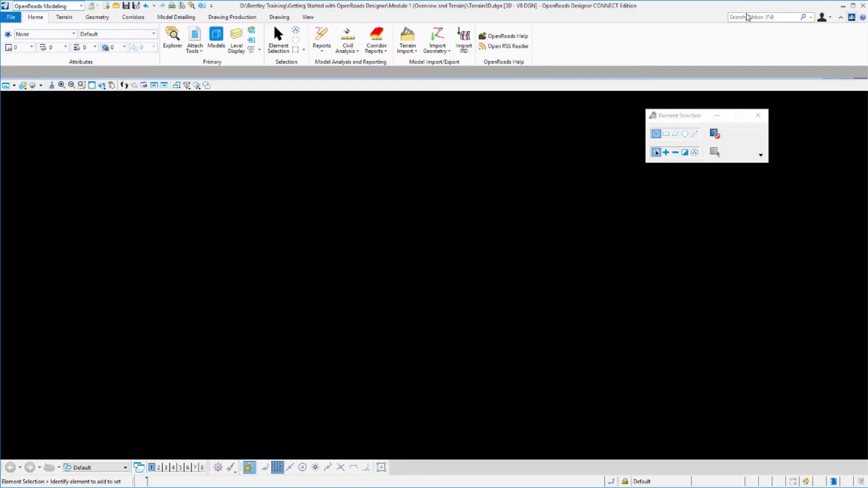
Search the ribbon for "create template" and go to the tool's location in the OpenRoads Modeling Corridors tools
left_click(758, 19)
left_click(758, 20)
type("crea")
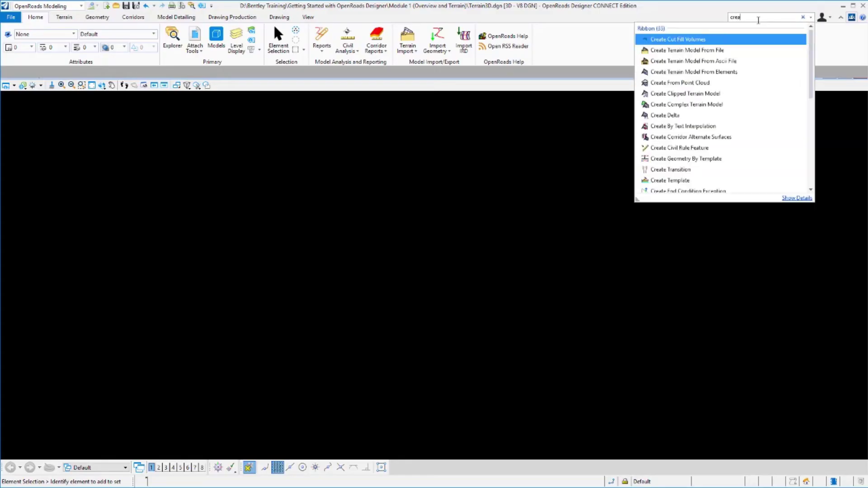
type("te template")
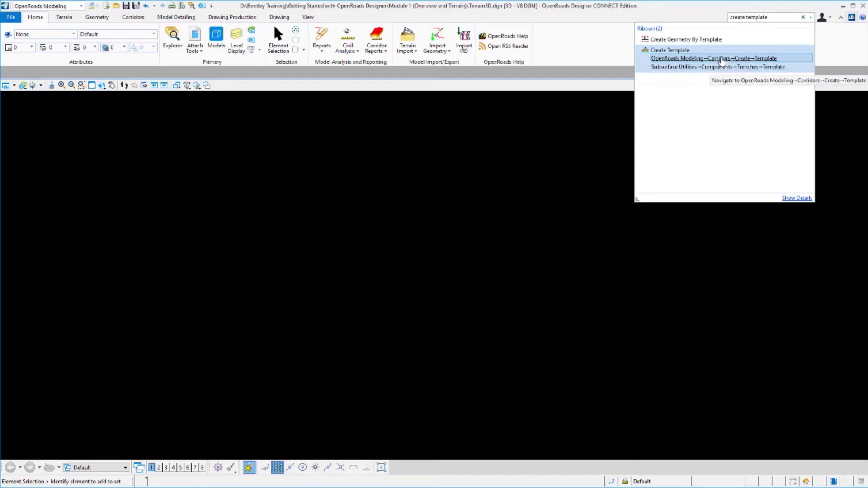
left_click(724, 58)
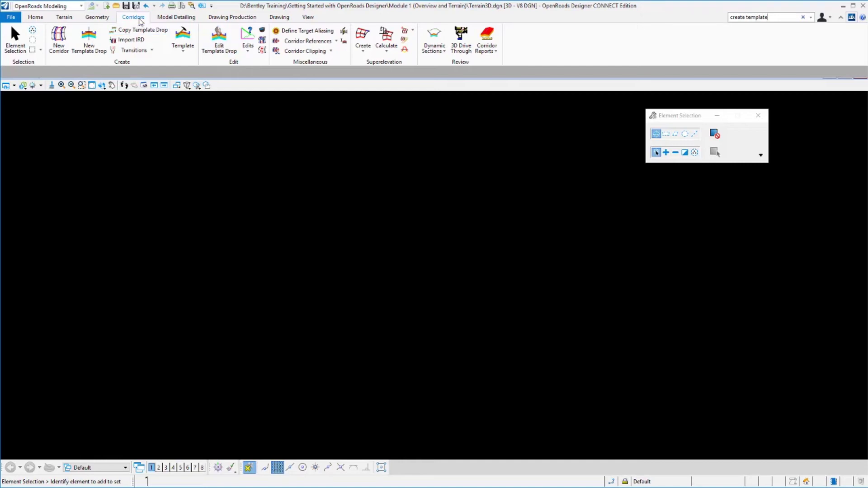
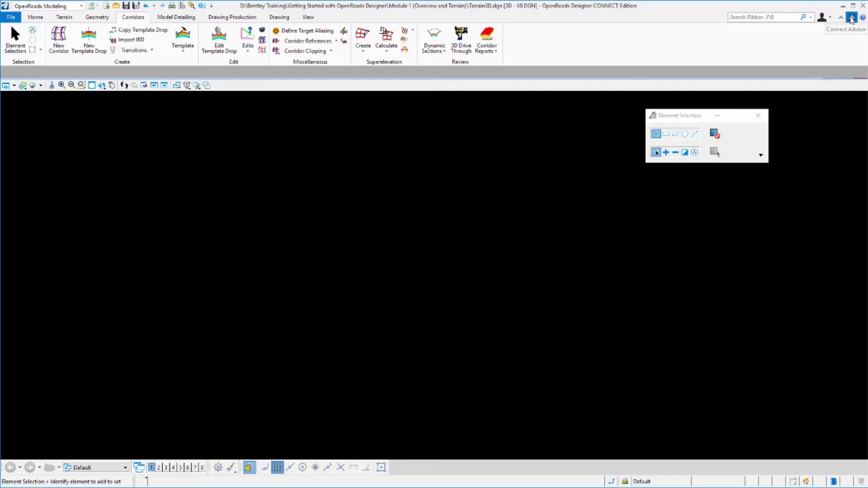
Open CONNECT Advisor and dismiss its introduction to view the learning recommendations
left_click(852, 19)
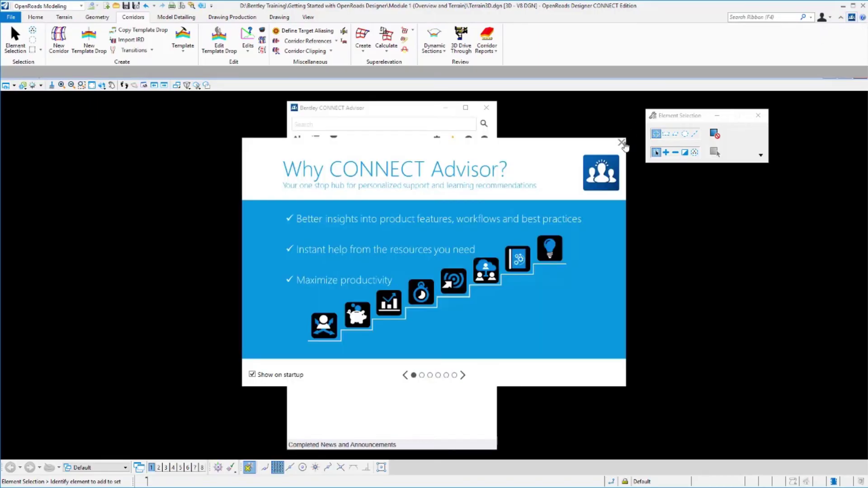
left_click(622, 144)
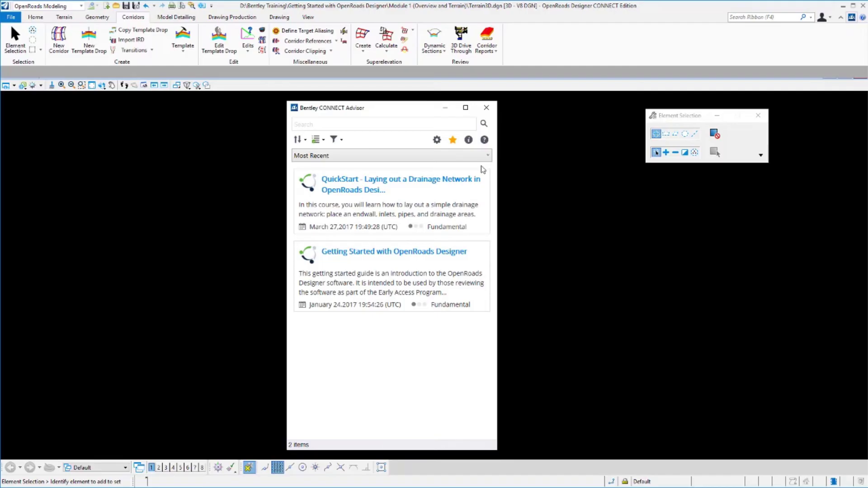
Review the content sources and listing categories available in CONNECT Advisor
left_click(318, 140)
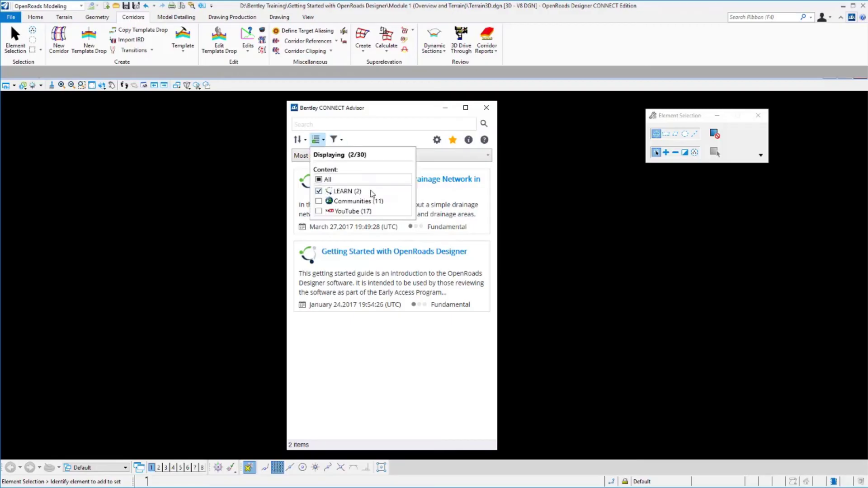
left_click(393, 141)
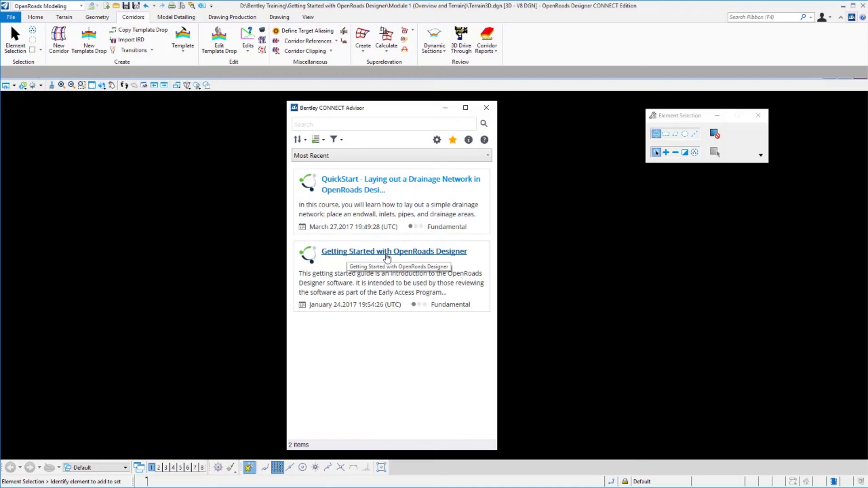
left_click(309, 125)
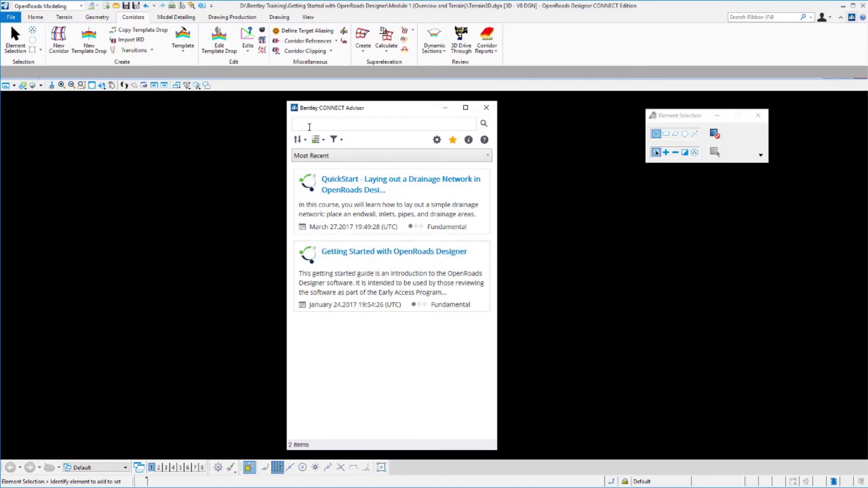
left_click(324, 156)
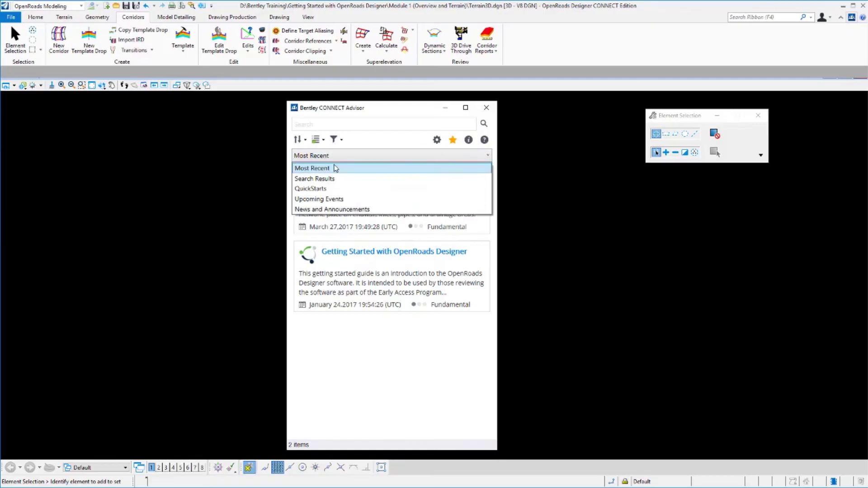
Include Communities content alongside LEARN in the CONNECT Advisor listing, and close the Advisor
left_click(323, 141)
left_click(324, 140)
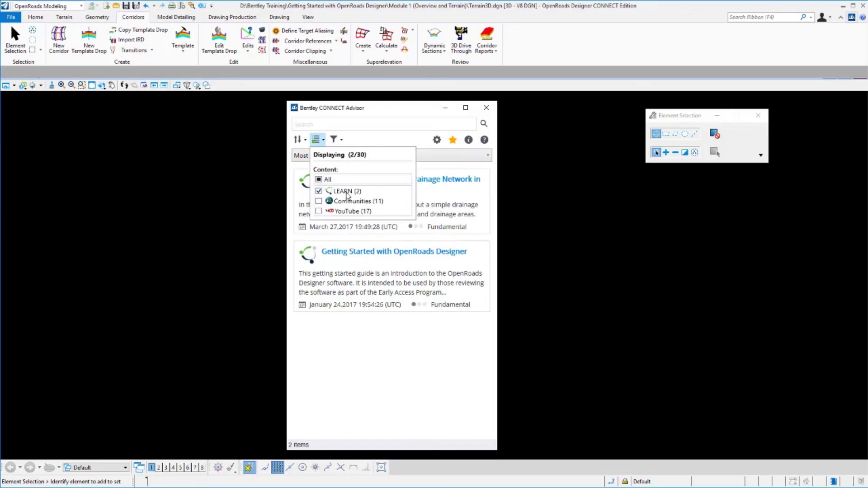
left_click(319, 202)
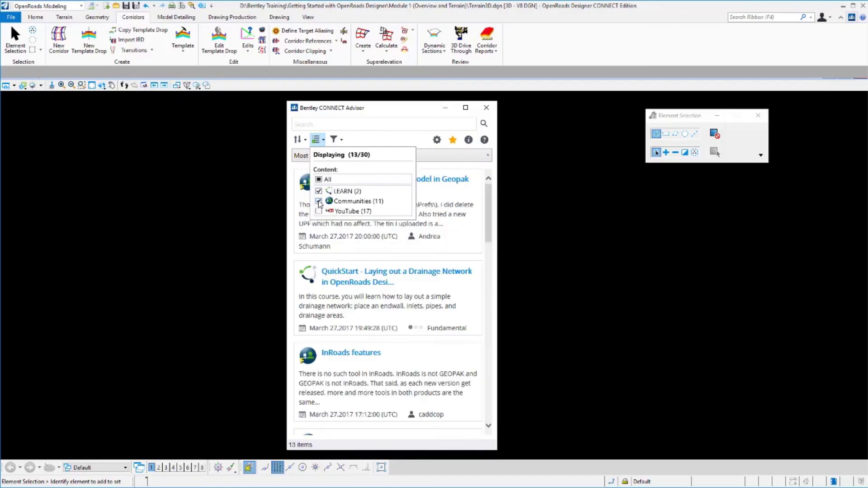
left_click(394, 128)
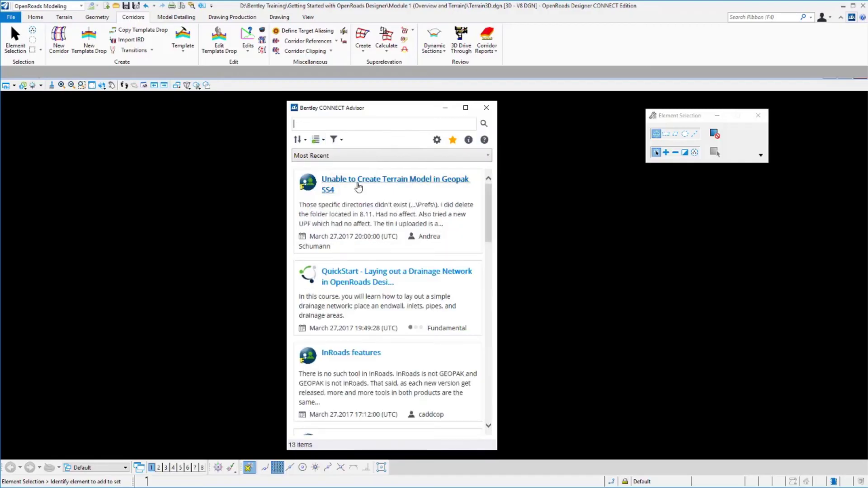
left_click(487, 109)
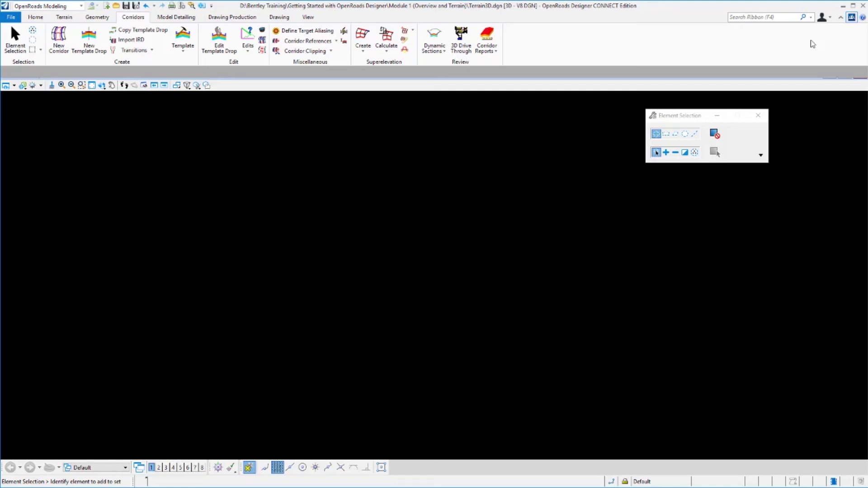
Start creating a terrain from file and choose OG.tin from the Module 1 (Overview and Terrain) folder
left_click(65, 18)
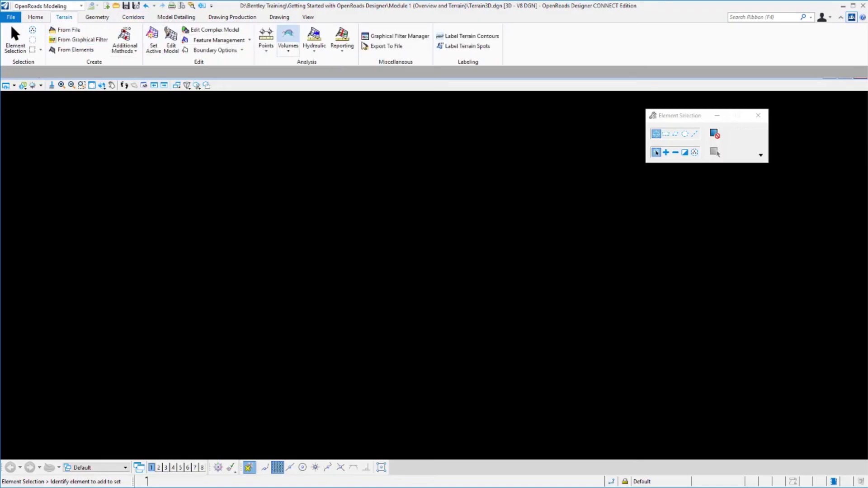
left_click(70, 31)
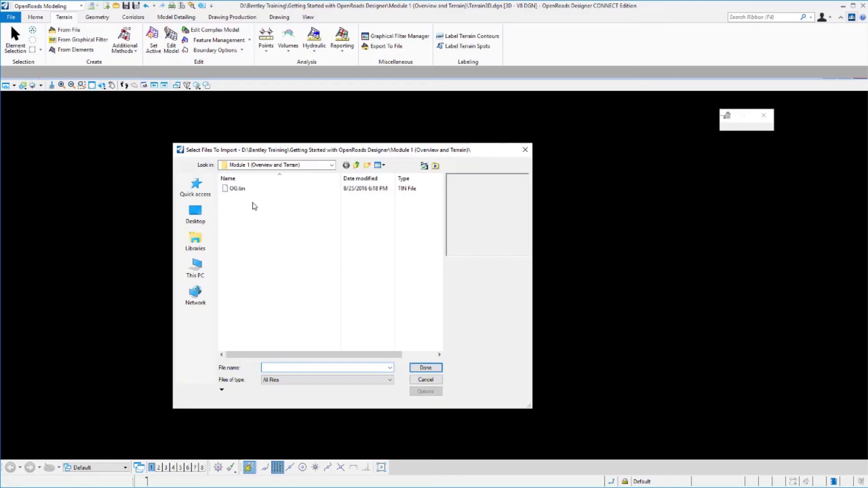
left_click(236, 190)
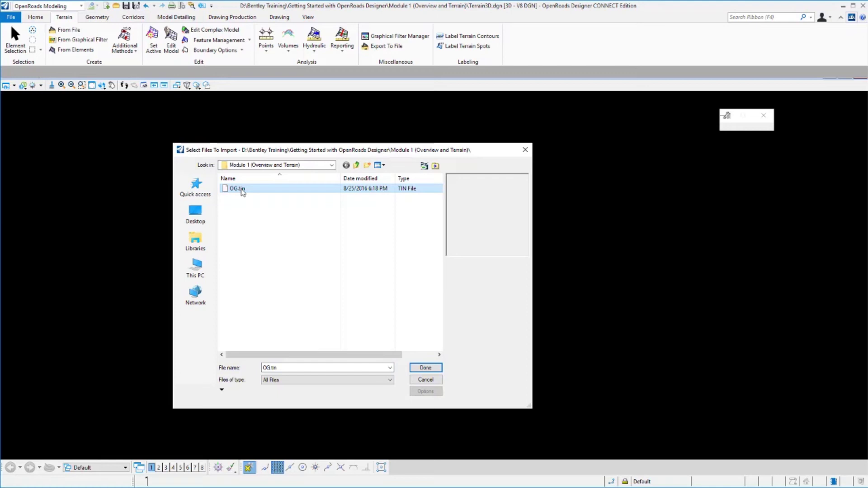
left_click(426, 368)
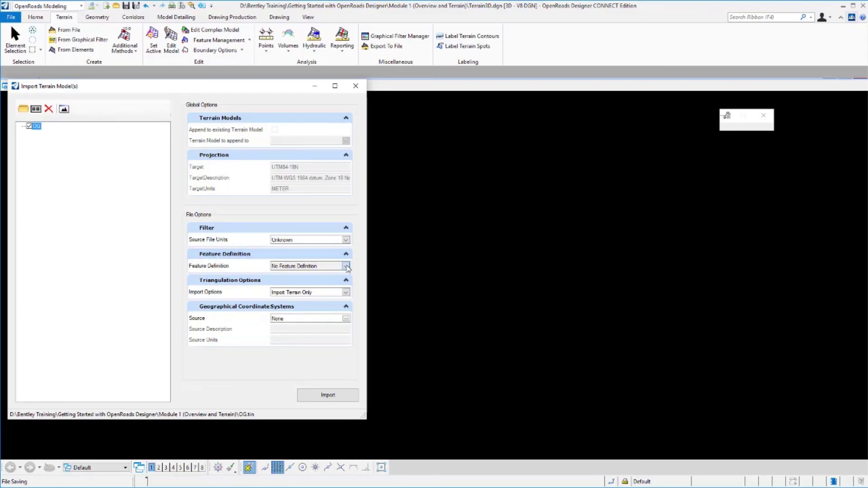
Import the OG terrain with the feature definition Terrain\Existing\Existing Boundary and fit the view to it
left_click(346, 267)
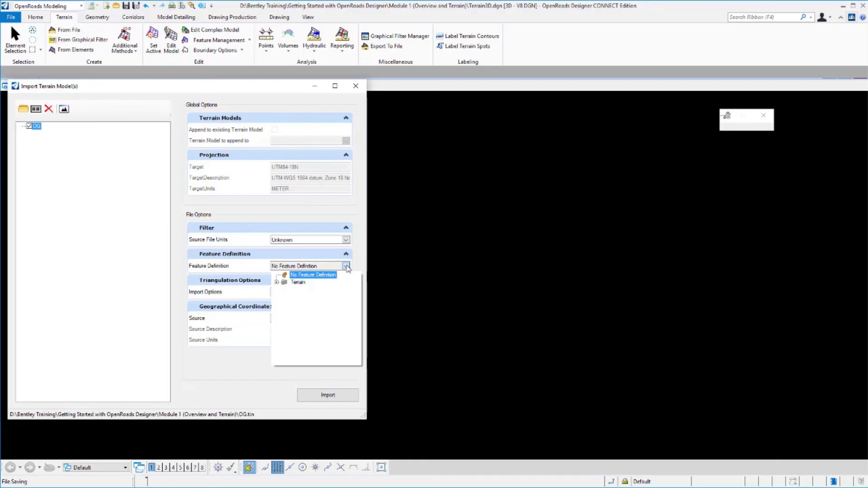
left_click(277, 282)
left_click(285, 290)
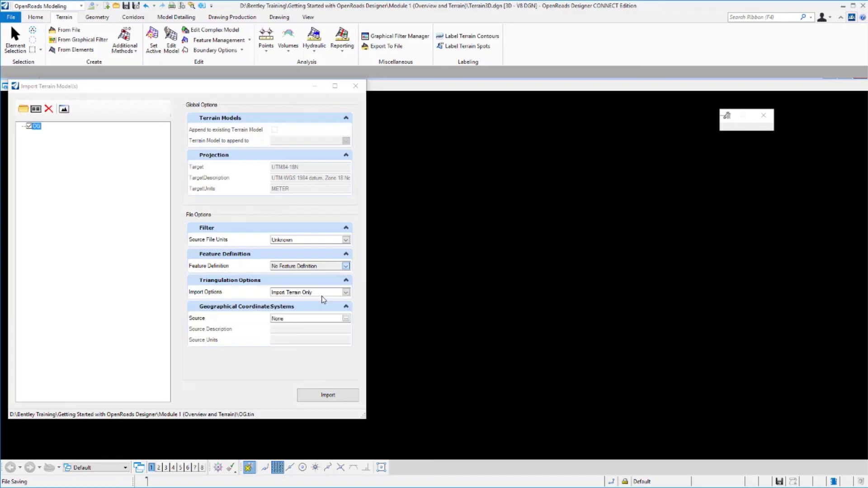
left_click(329, 396)
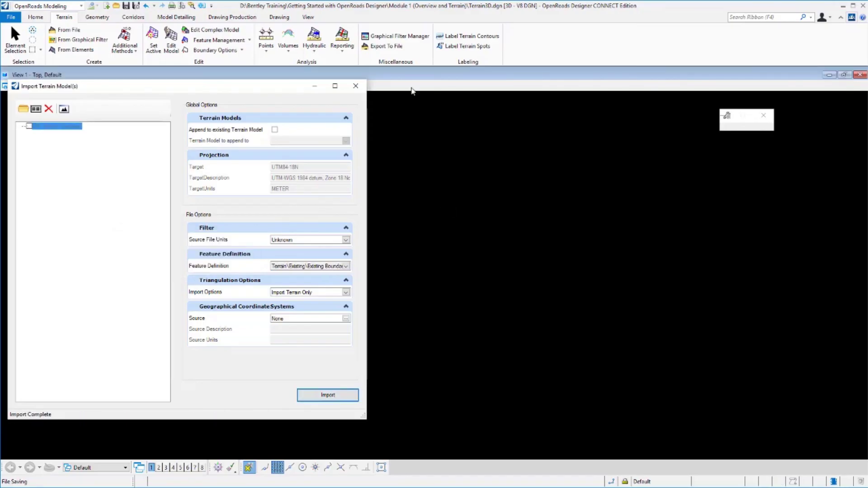
left_click(360, 86)
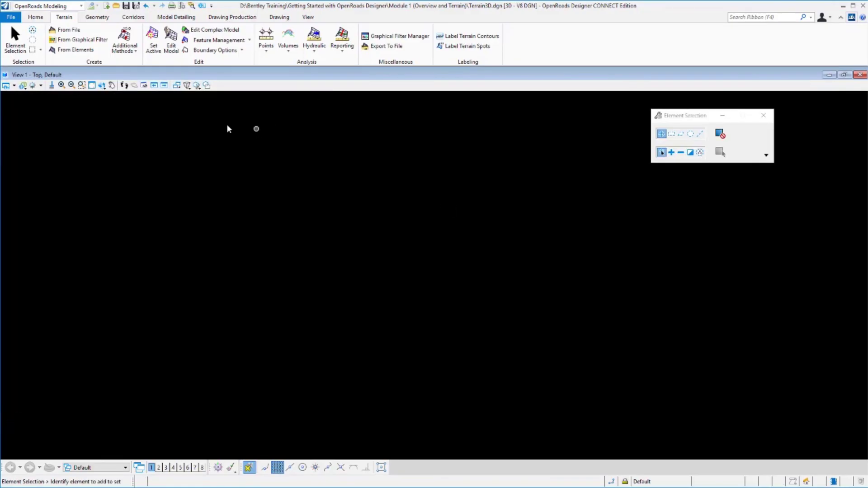
left_click(92, 85)
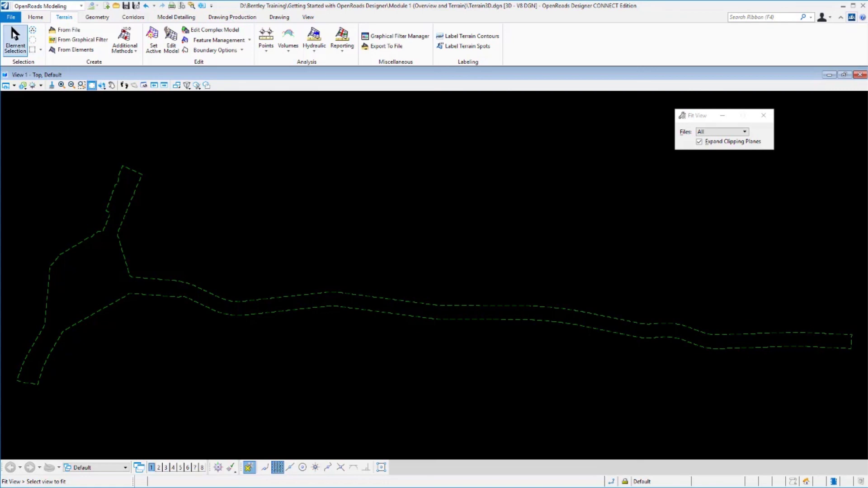
Set the OG terrain model's feature definition to Existing Contours
left_click(15, 36)
left_click(191, 285)
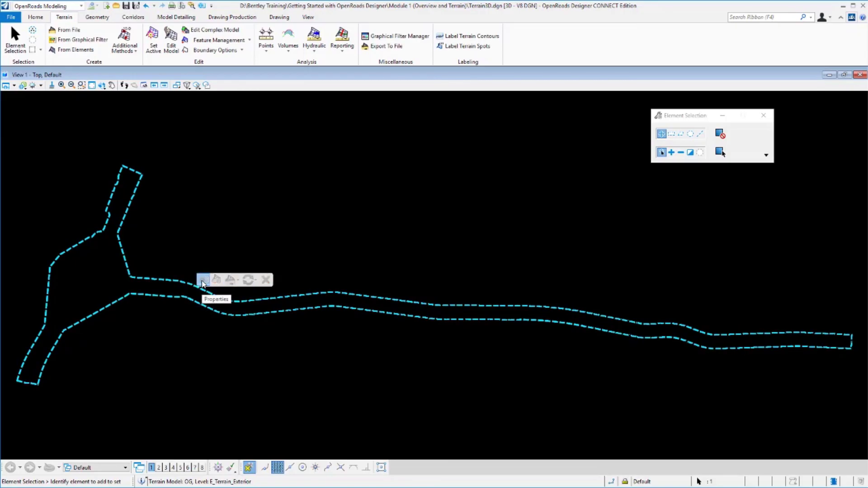
mouse_move(202, 283)
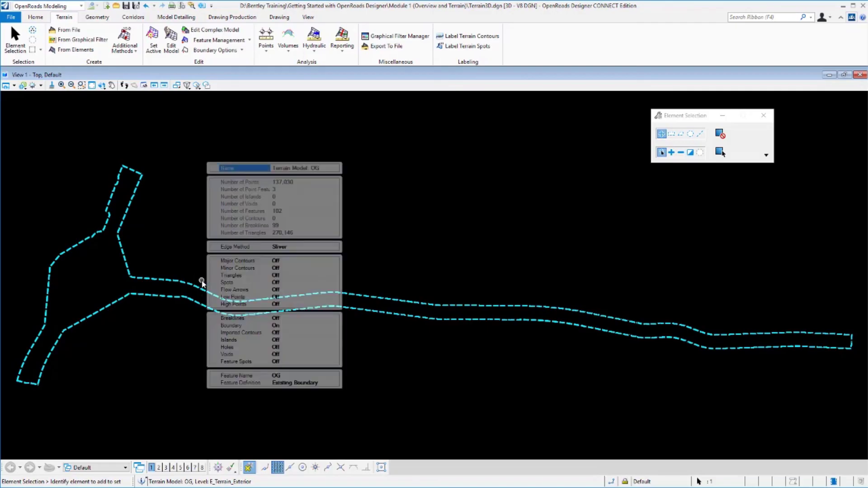
left_click(284, 383)
left_click(335, 384)
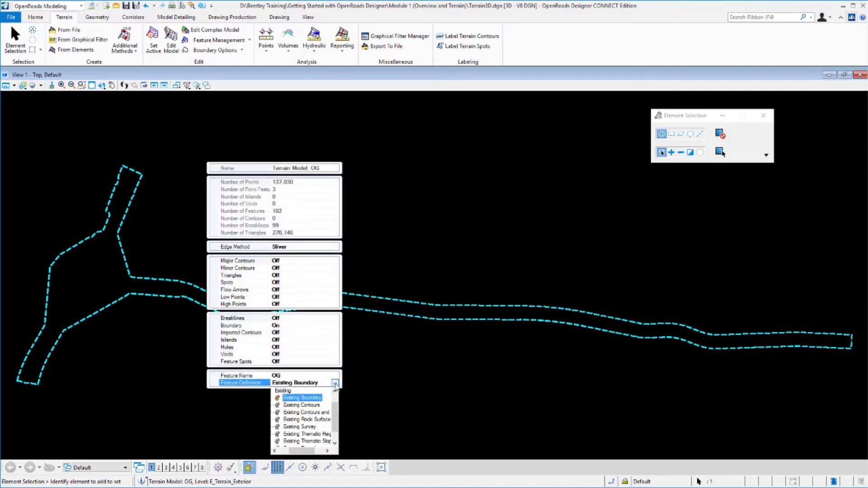
left_click(314, 405)
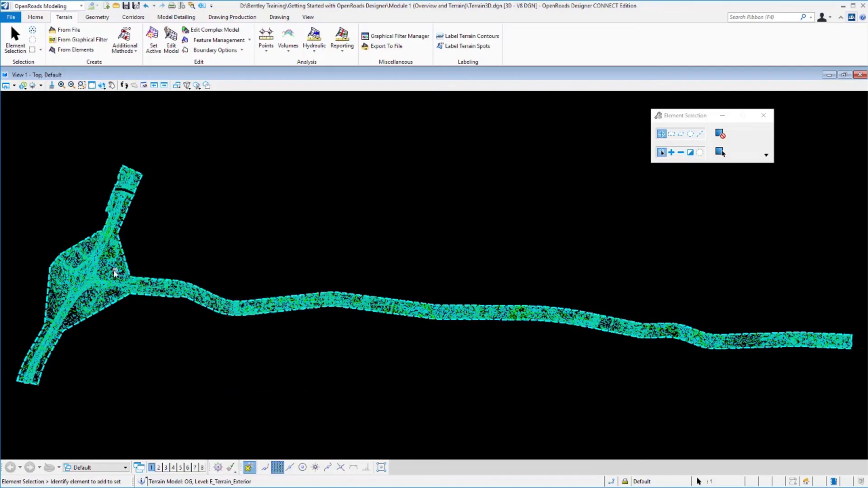
Set the OG terrain model's feature definition back to Existing Boundary and deselect the terrain
scroll(113, 274, "up", 3)
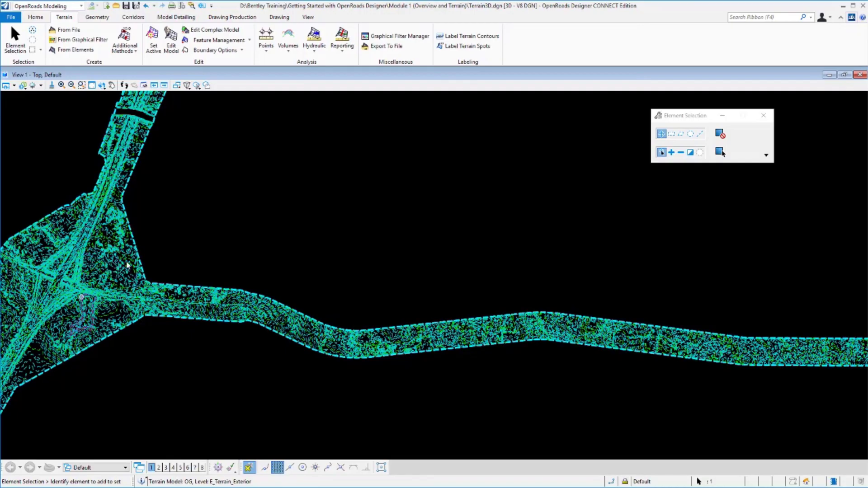
mouse_move(135, 267)
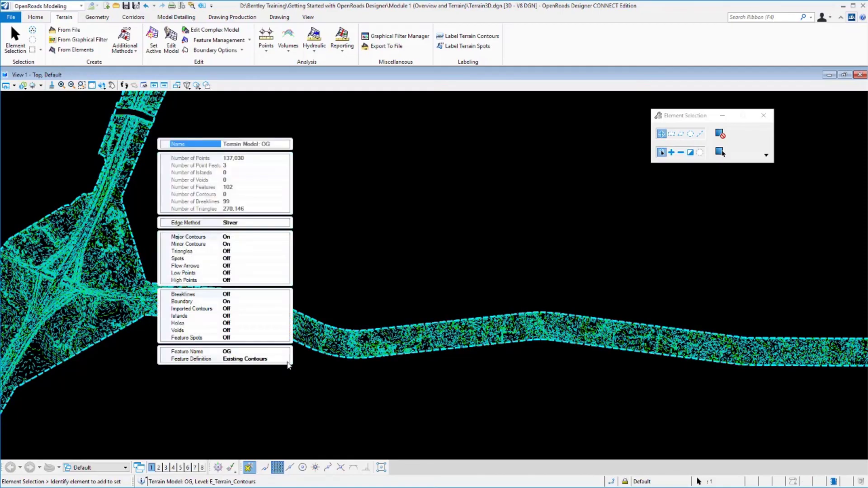
left_click(288, 360)
left_click(285, 359)
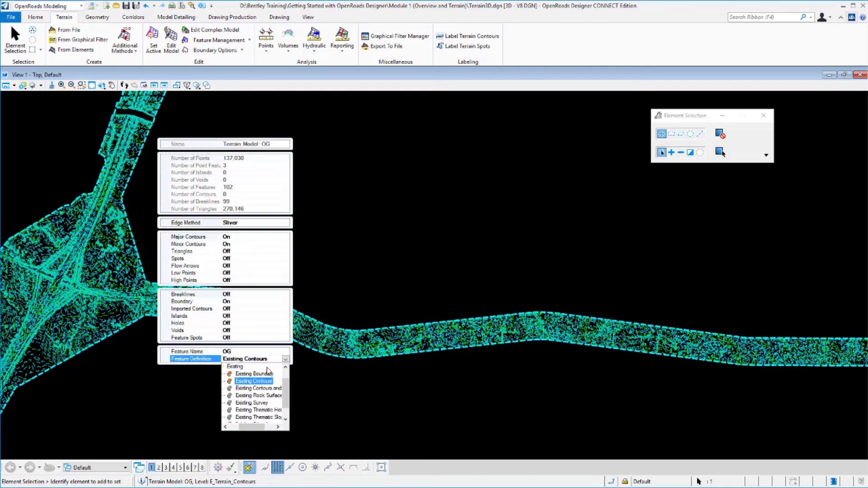
left_click(254, 373)
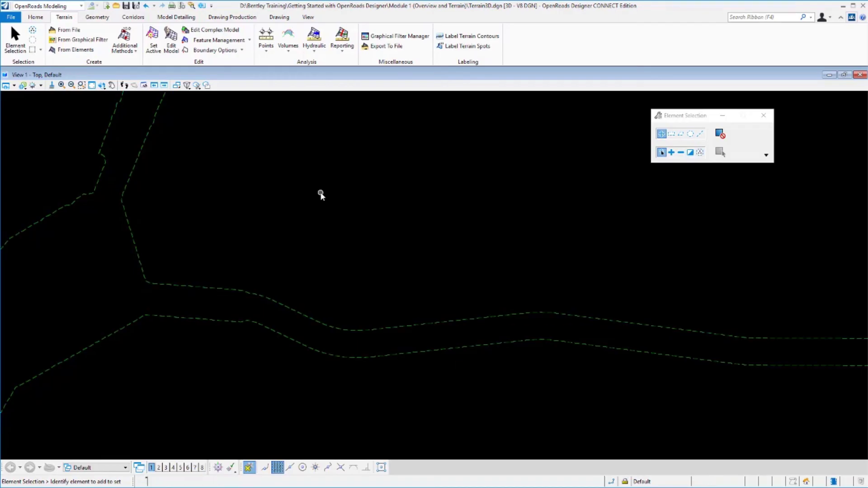
scroll(258, 273, "down", 1)
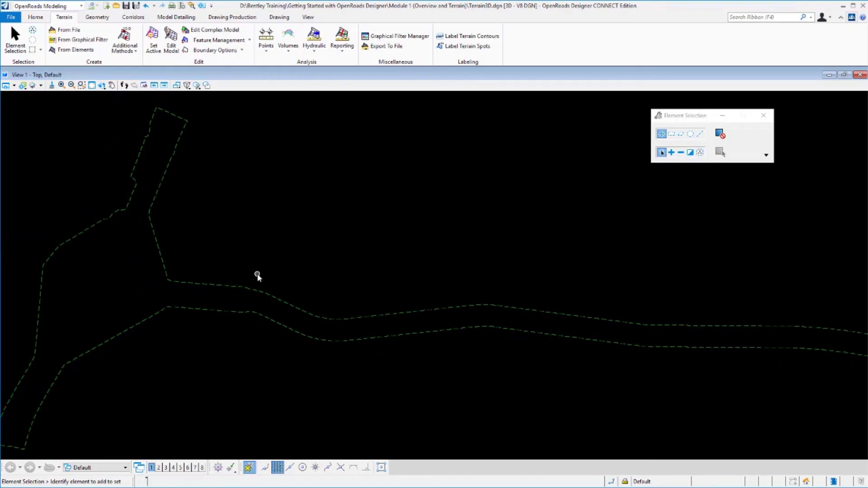